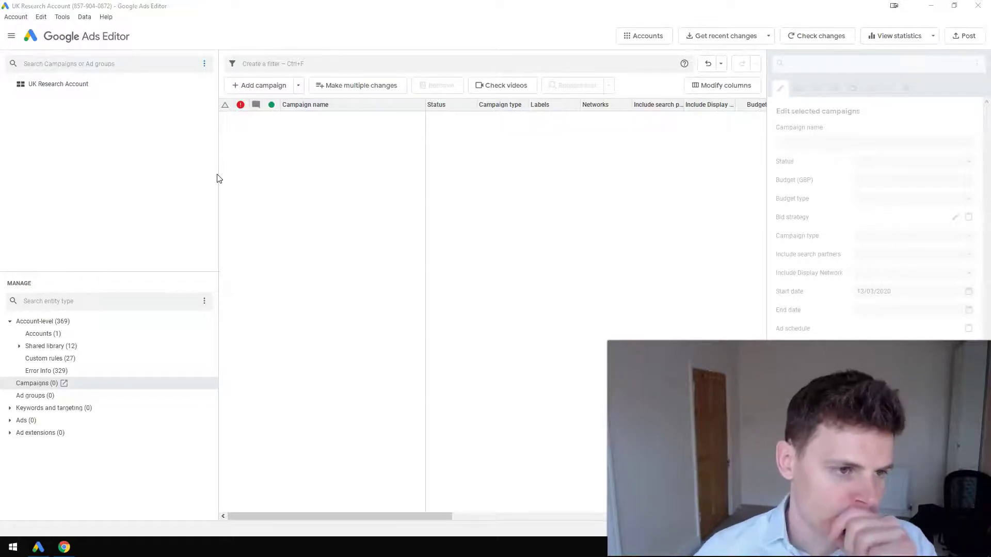
Add a new campaign named 'Solicitors London' and enter 100 as its budget.
click(246, 90)
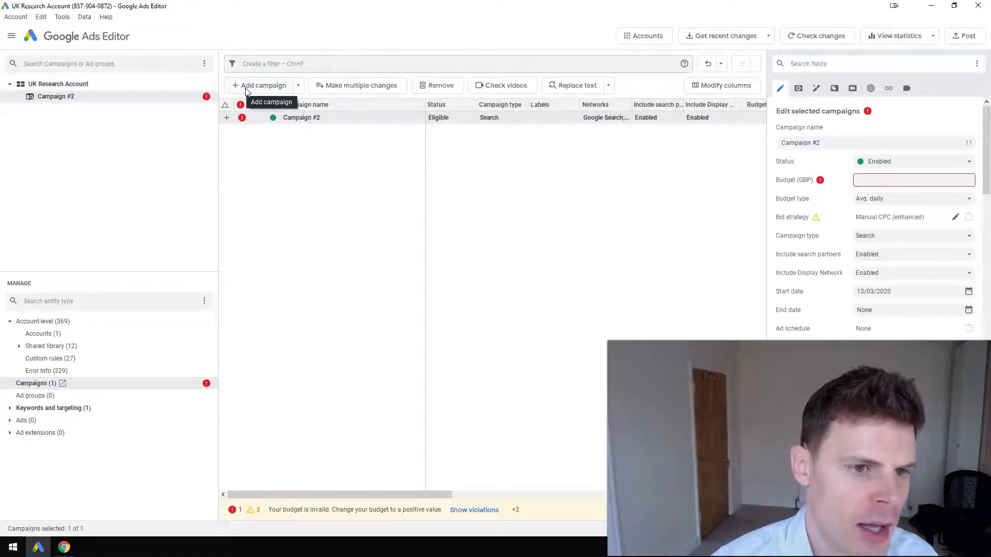
click(320, 124)
click(325, 122)
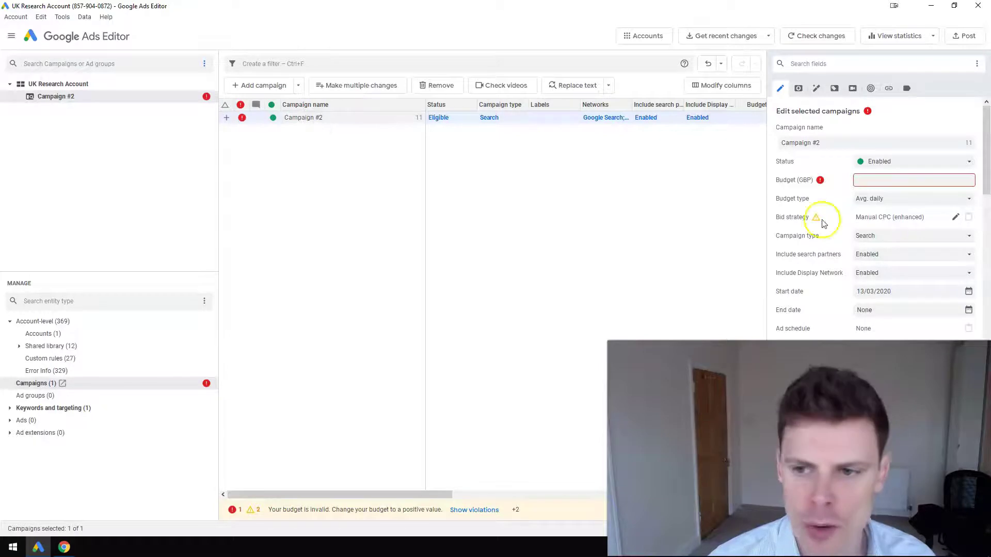
click(873, 180)
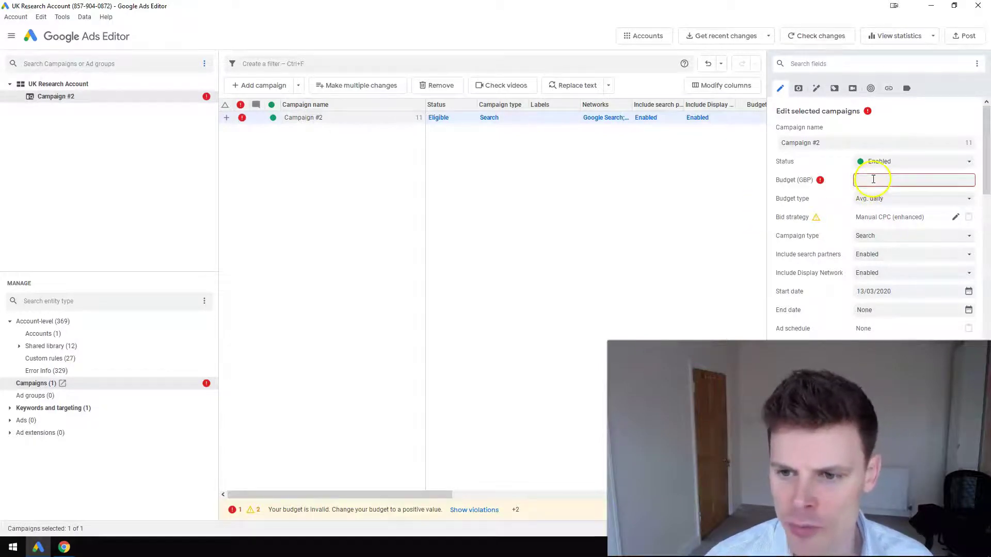
click(817, 146)
triple_click(817, 146)
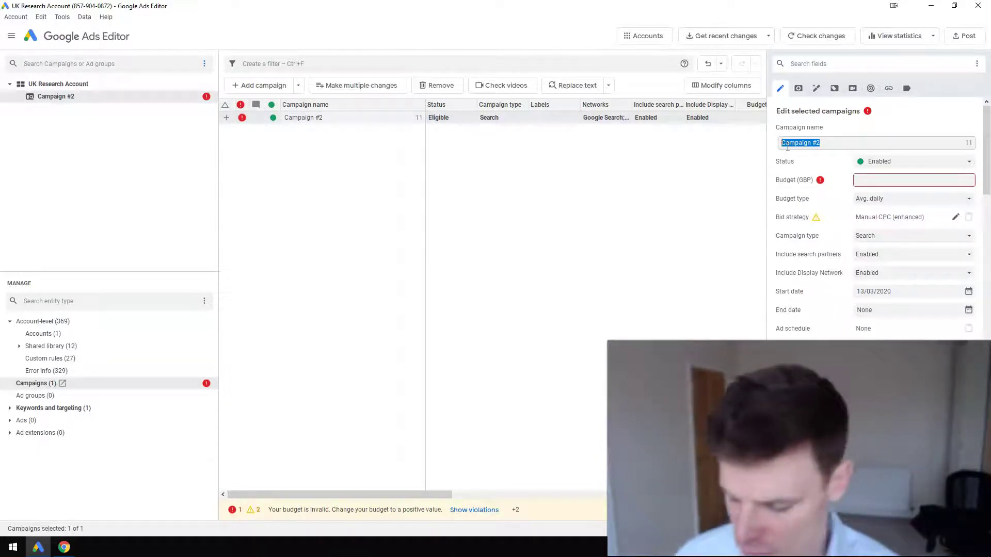
text(Selic)
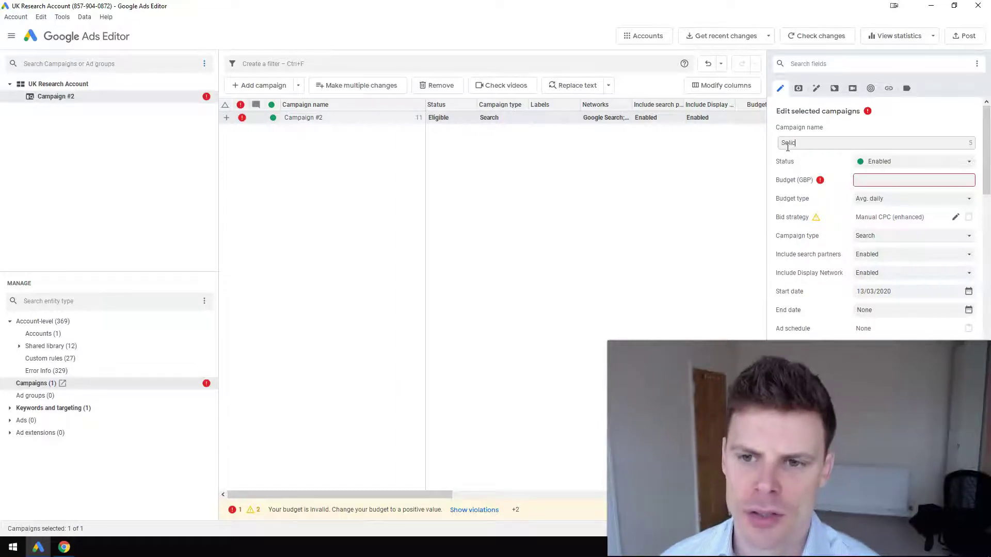
text(itors London)
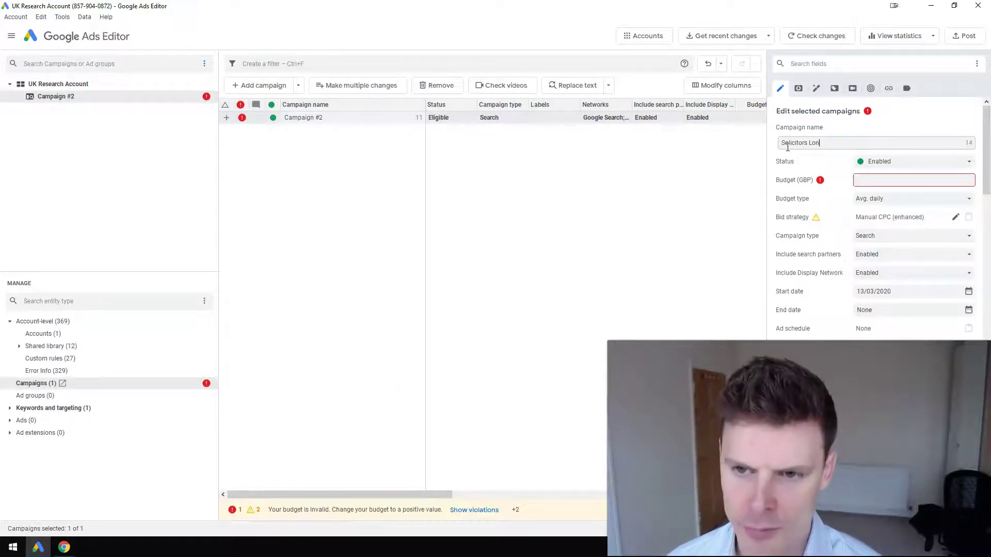
click(914, 185)
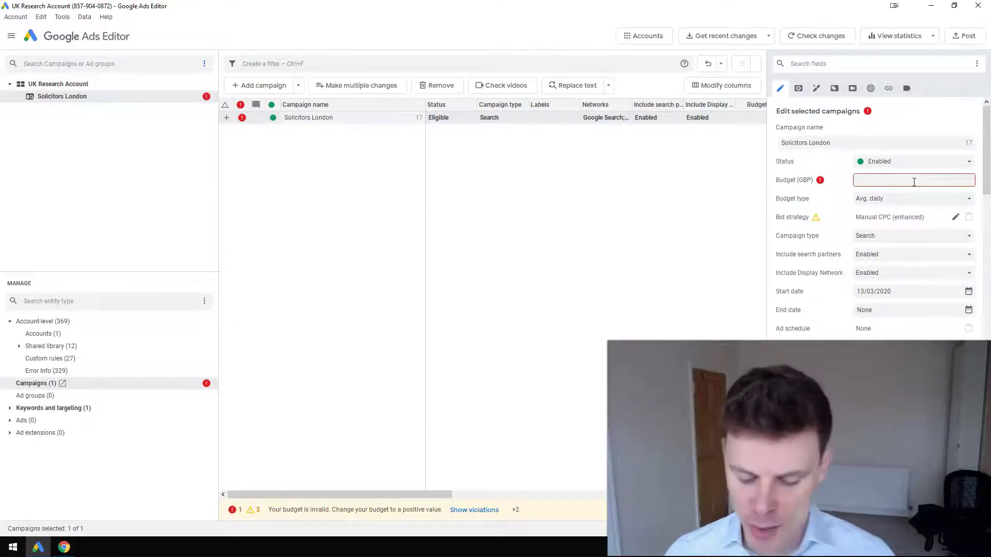
text(100)
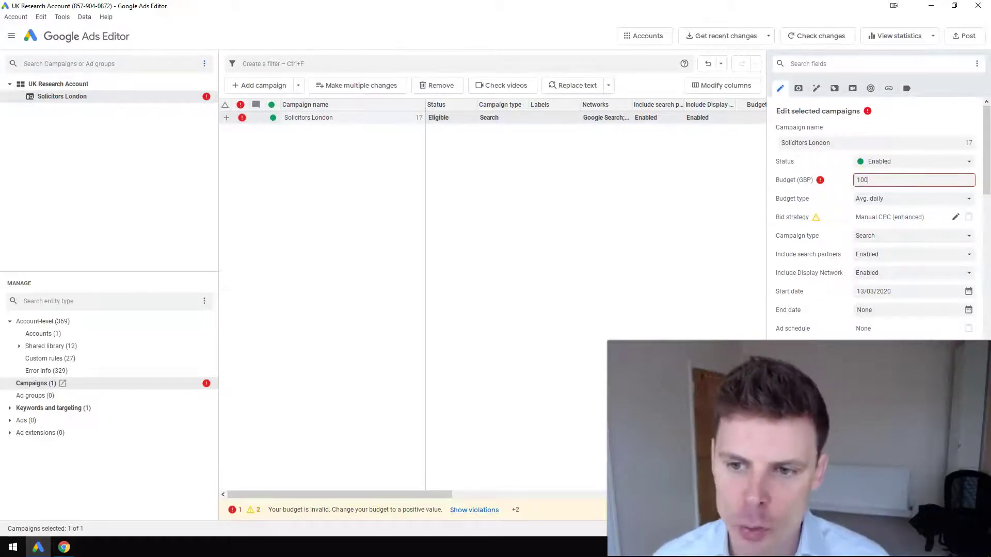
Commit the 100 GBP budget and keep the budget type as Avg. daily.
click(927, 206)
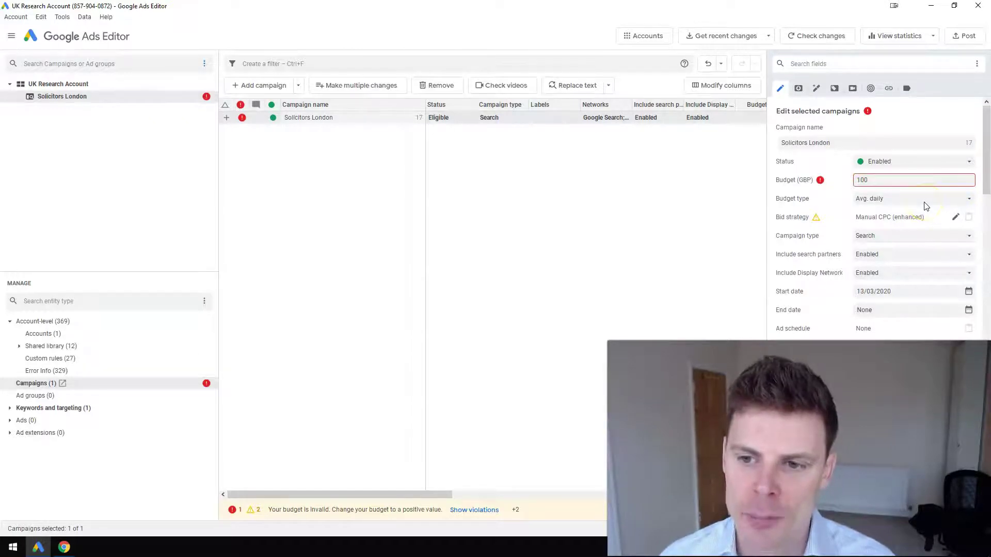
click(927, 206)
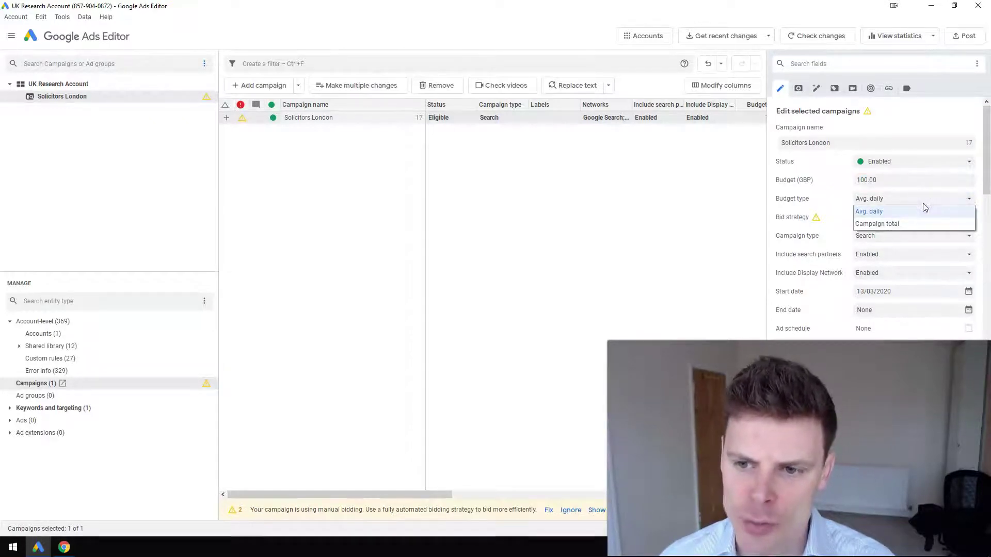
click(919, 202)
click(918, 201)
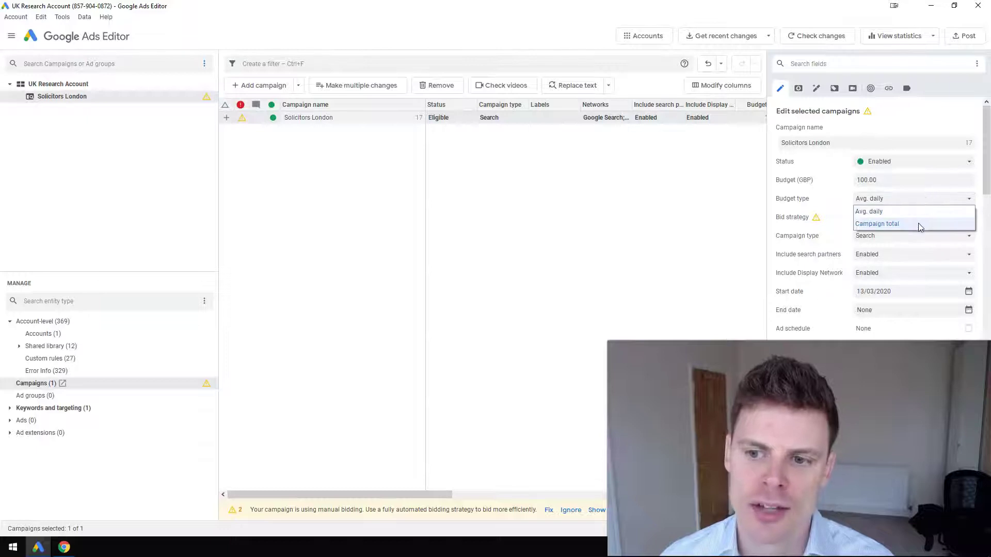
click(920, 212)
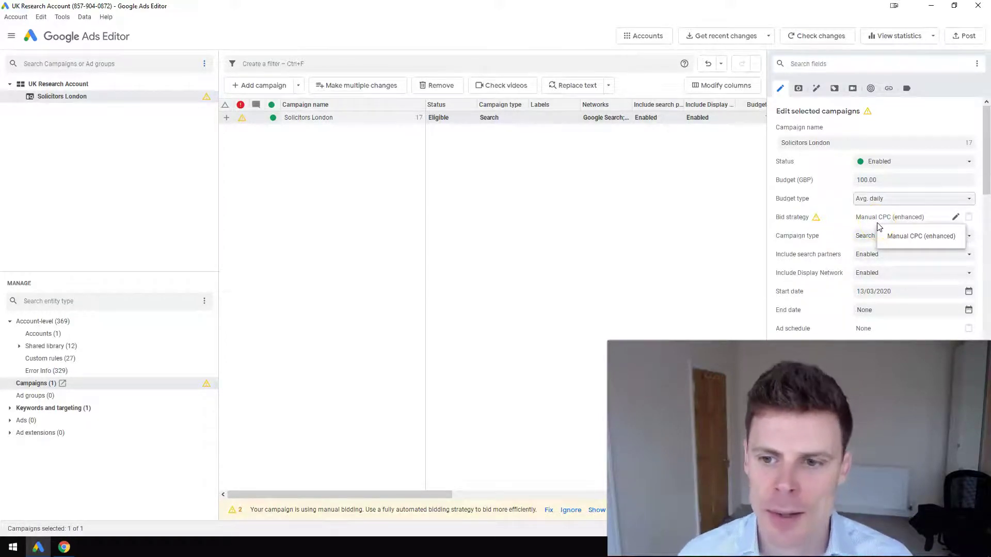
click(884, 240)
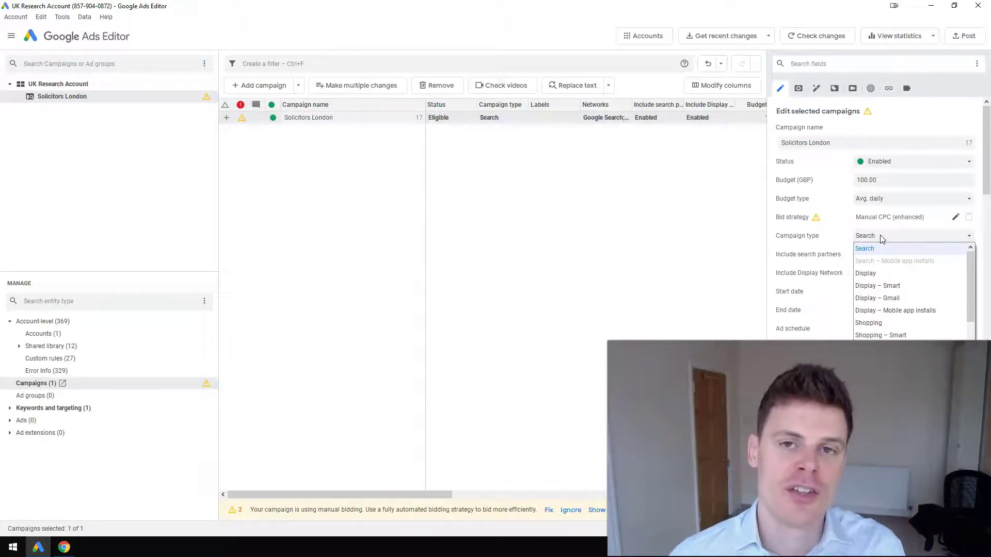
click(881, 238)
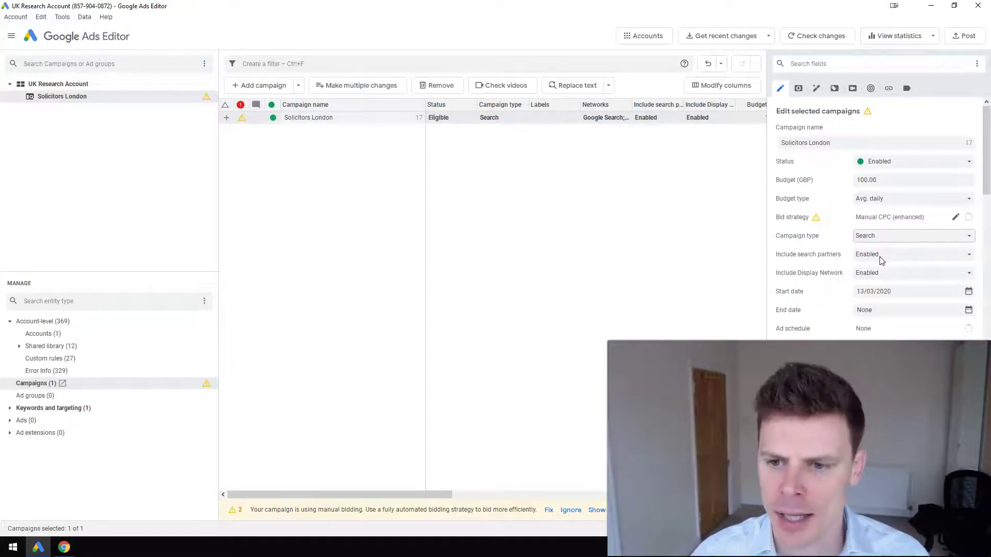
click(876, 278)
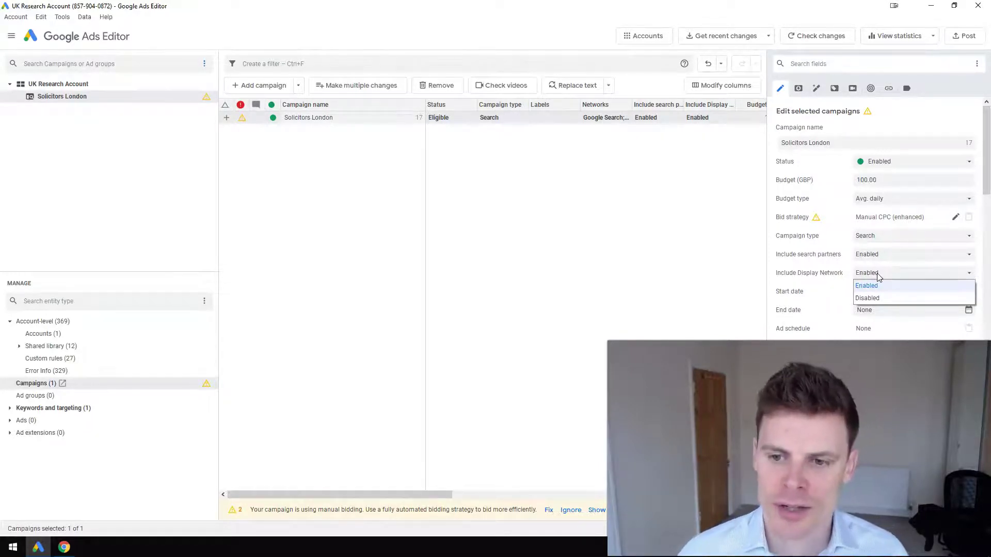
click(870, 298)
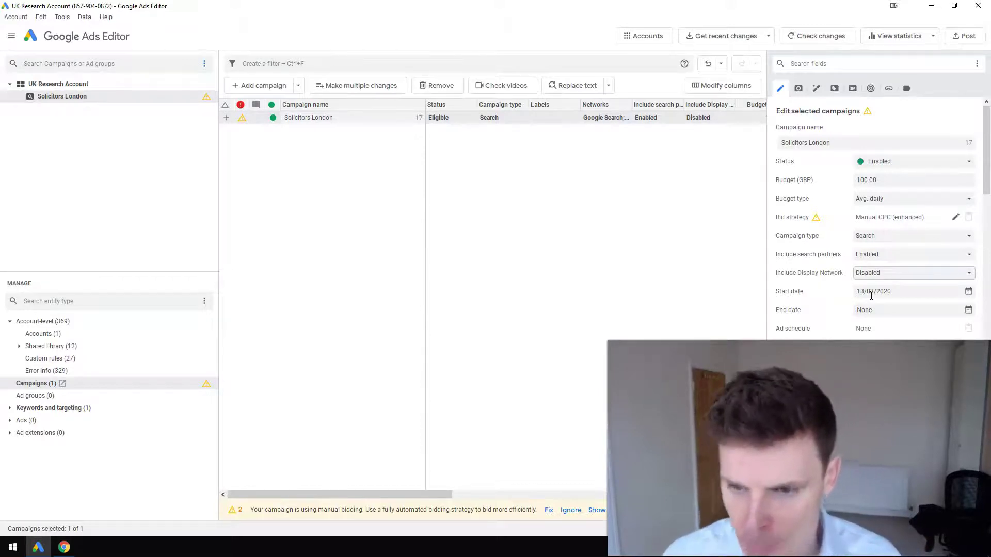
click(843, 299)
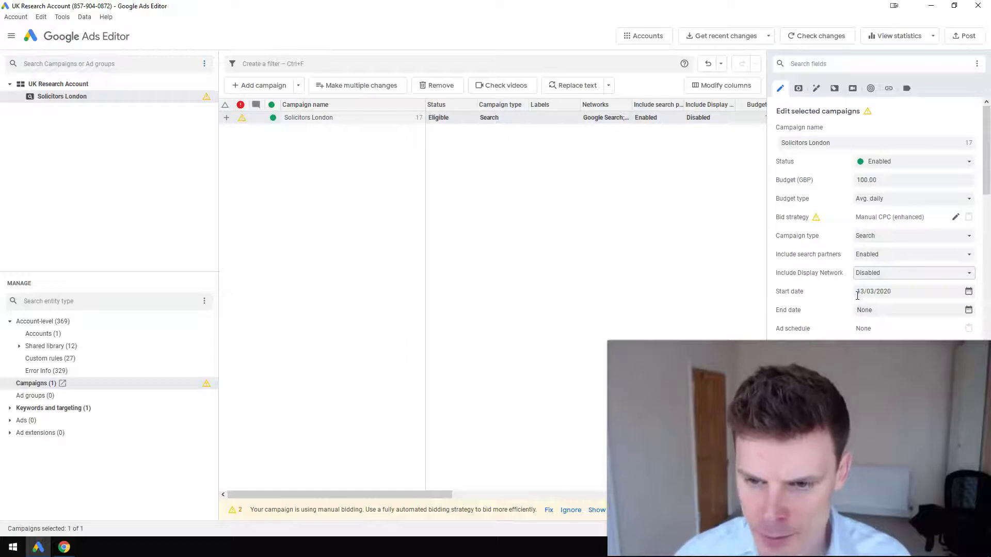
click(868, 310)
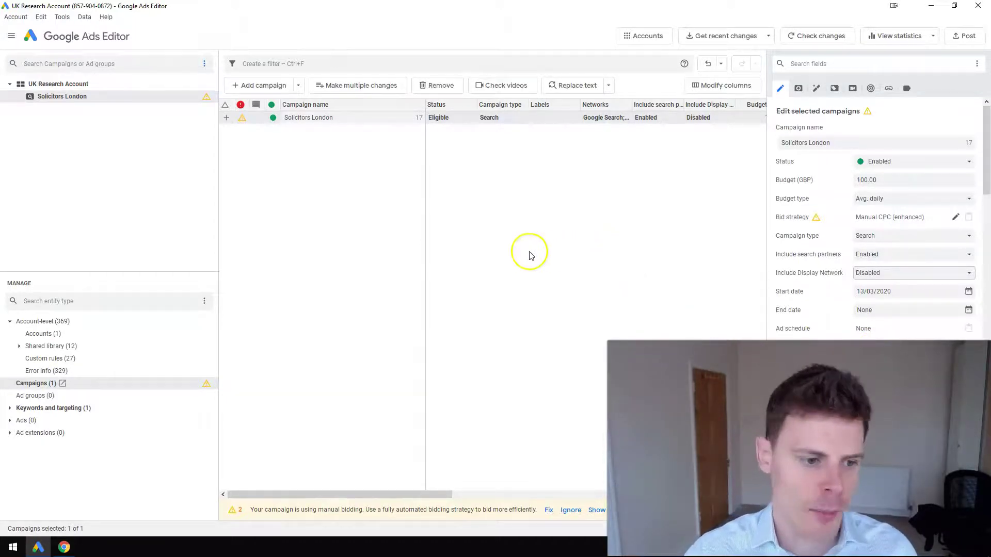
click(10, 408)
Add England, United Kingdom as a new targeted location for the campaign.
click(40, 458)
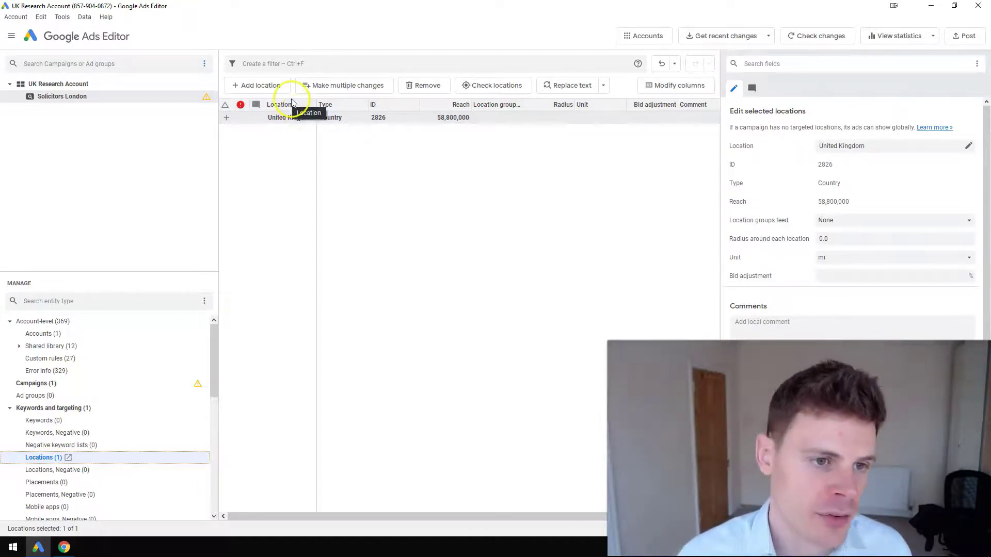
click(260, 86)
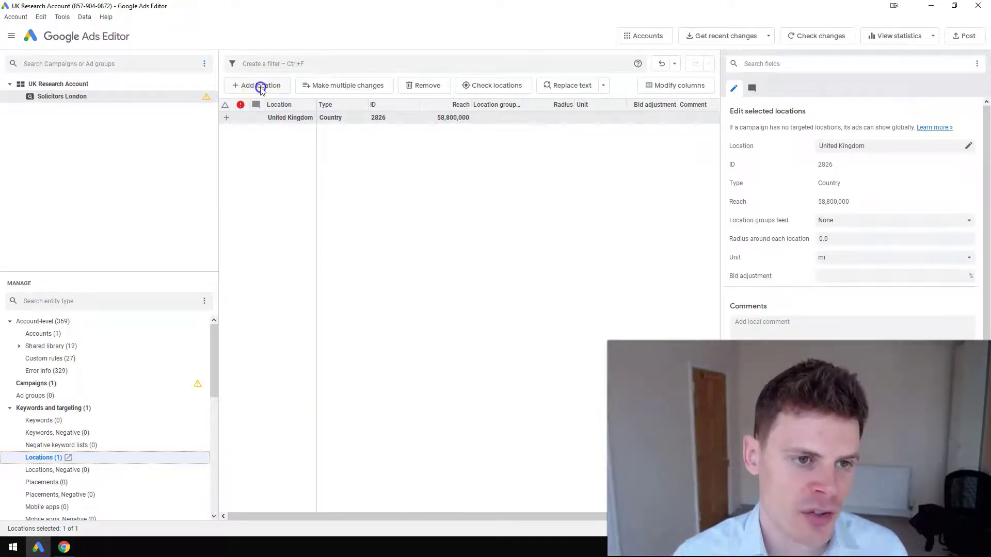
click(854, 144)
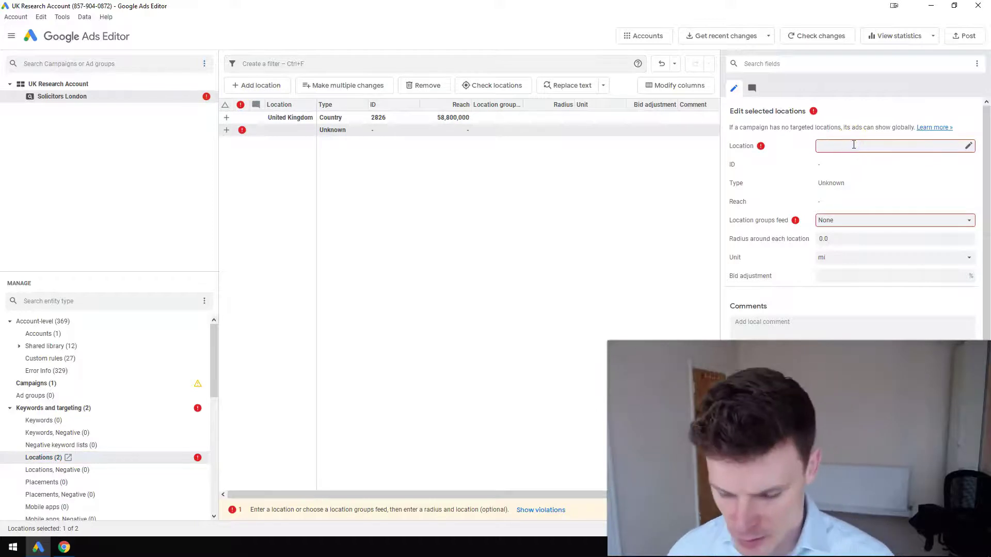
text(England)
key(Return)
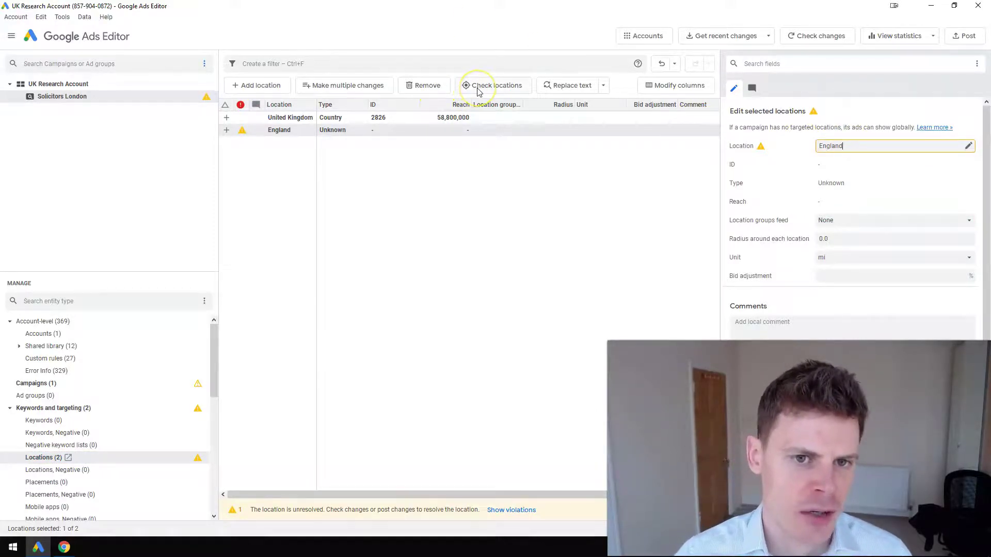
click(500, 87)
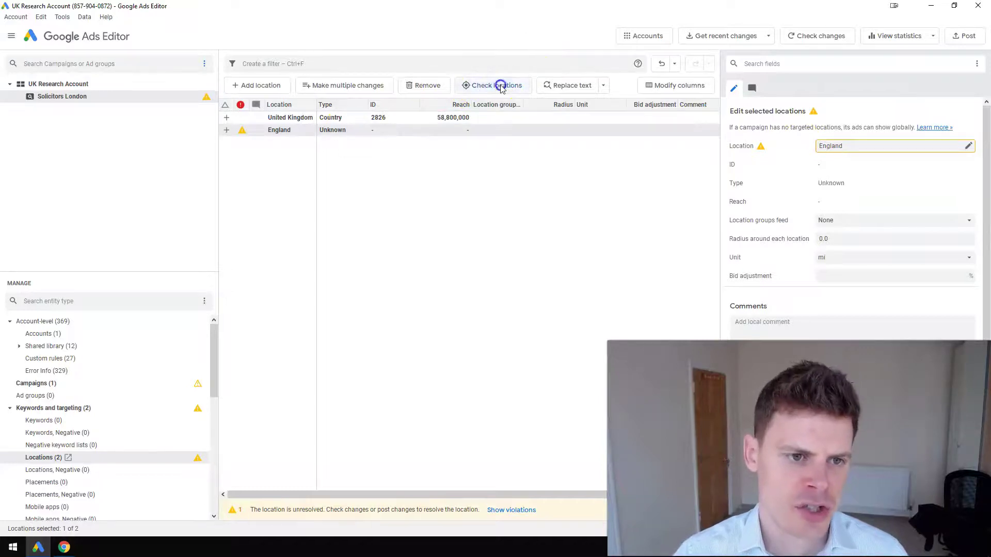
click(296, 134)
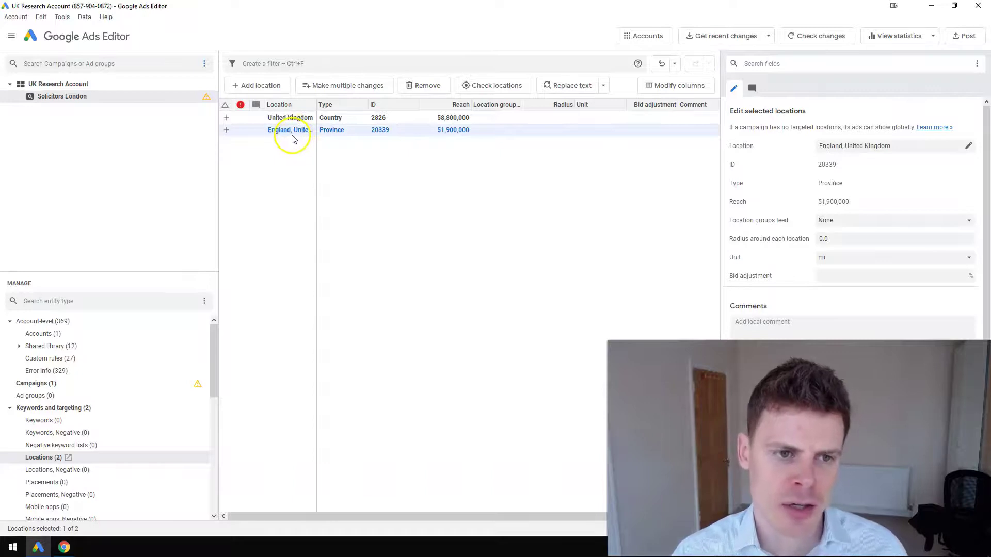
Remove United Kingdom from the targeted locations and return to the campaign list.
click(292, 118)
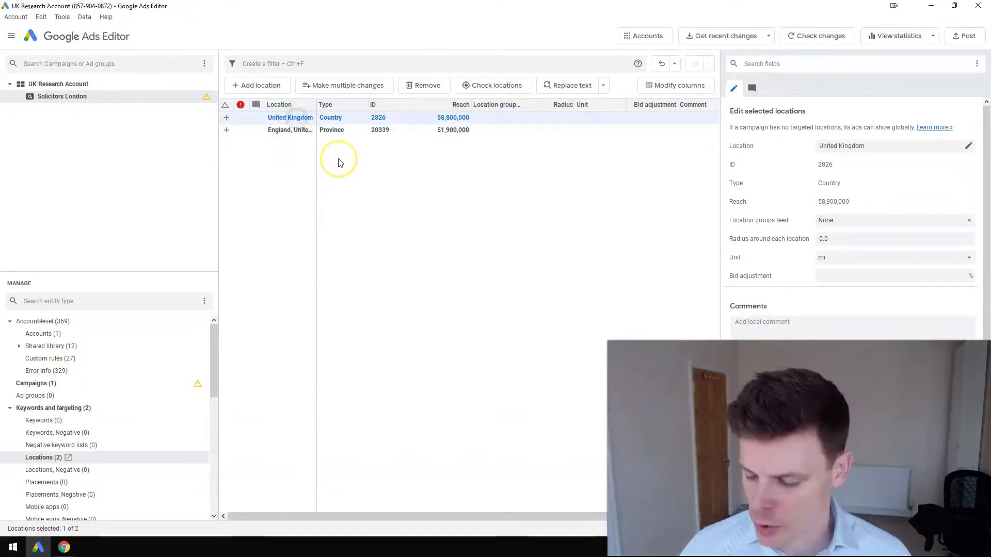
key(Delete)
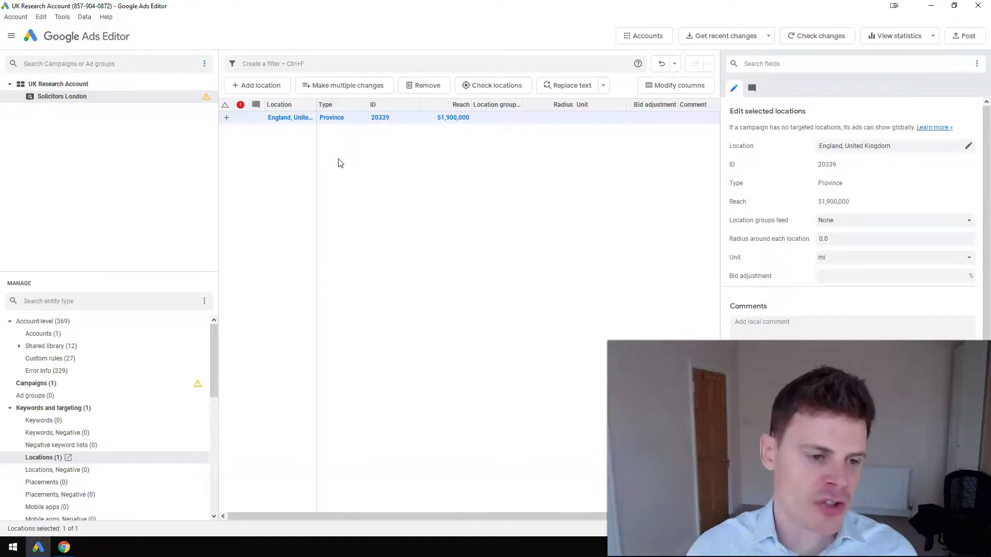
click(27, 383)
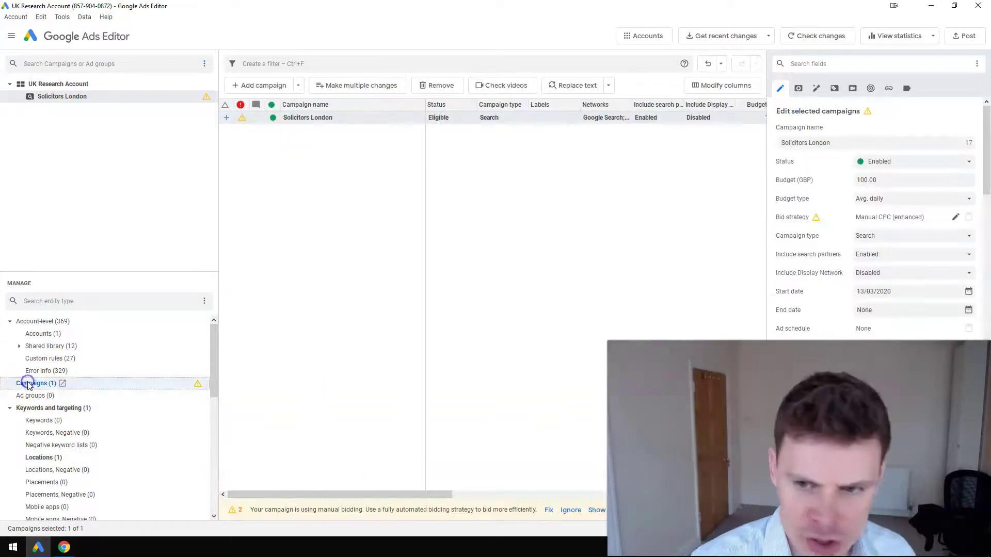
scroll(805, 315, down, 4)
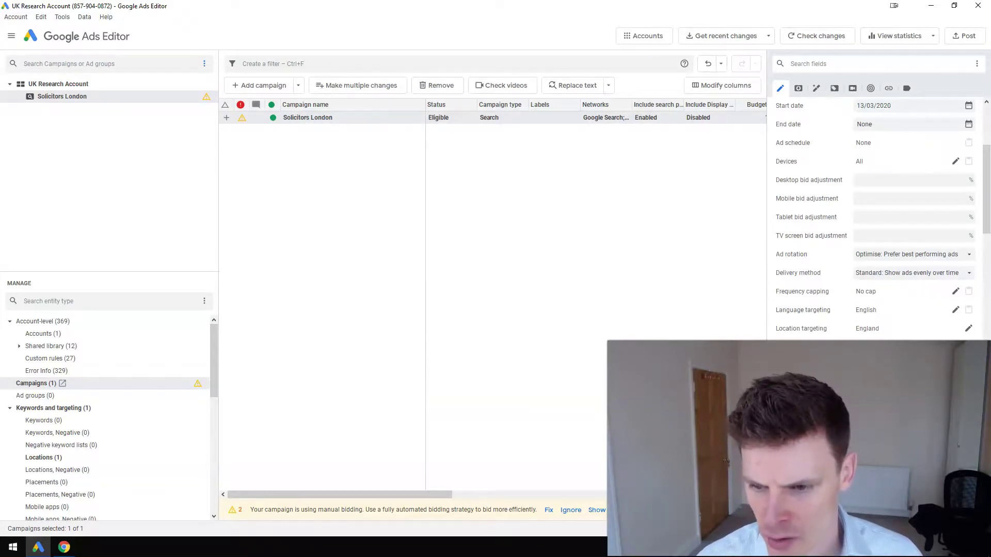
scroll(913, 261, down, 4)
scroll(875, 217, down, 8)
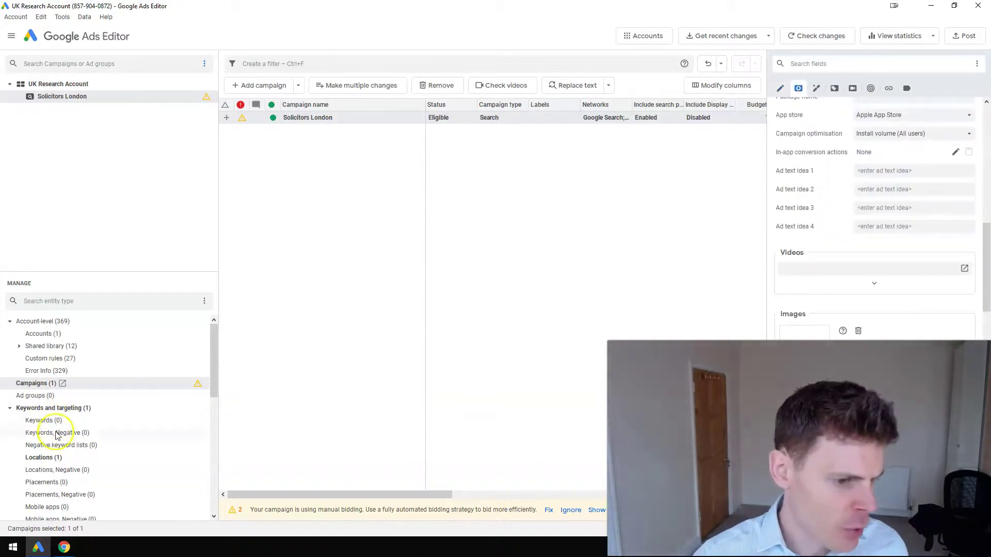
Show the empty Keywords list, briefly checking Ad groups before returning to it.
click(43, 422)
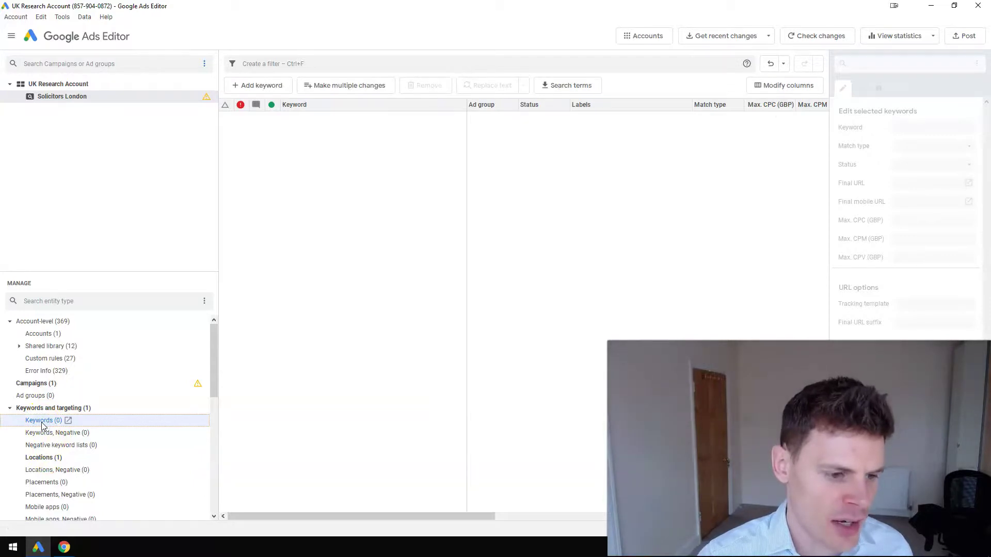
scroll(42, 425, down, 2)
scroll(43, 425, up, 2)
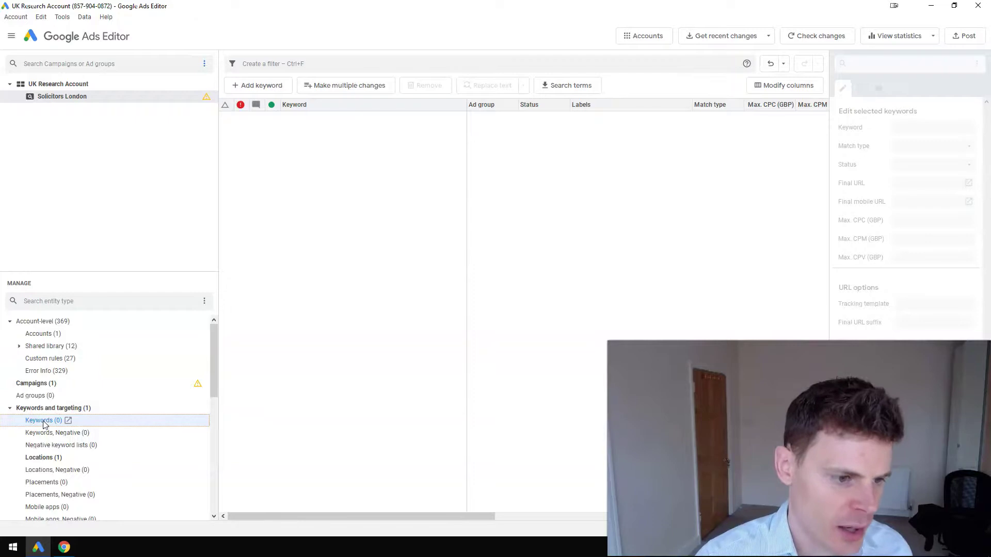
click(32, 396)
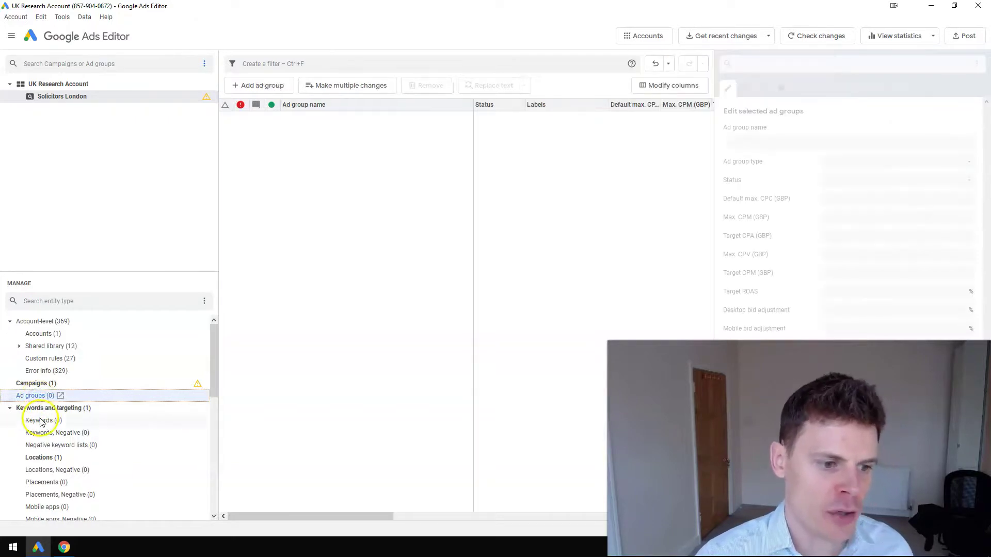
click(41, 422)
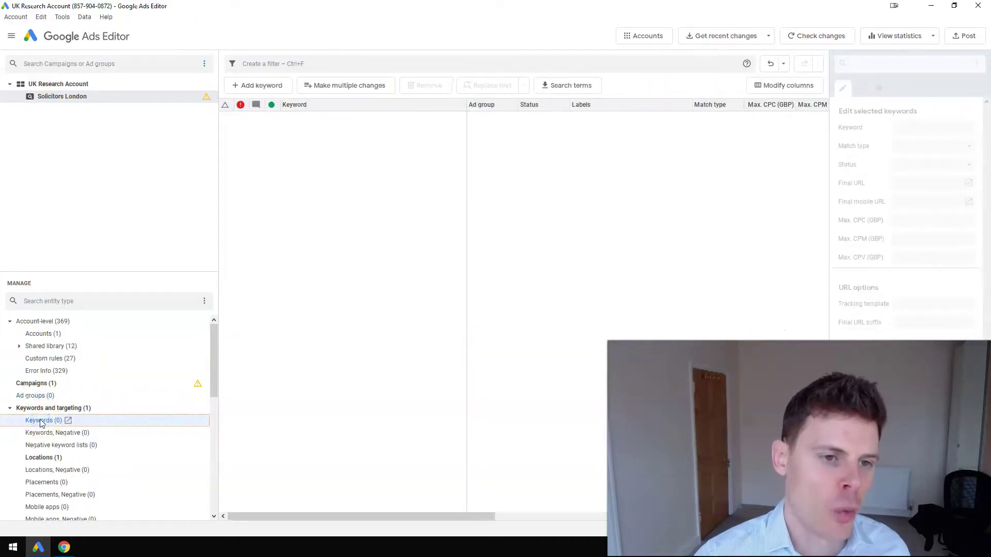